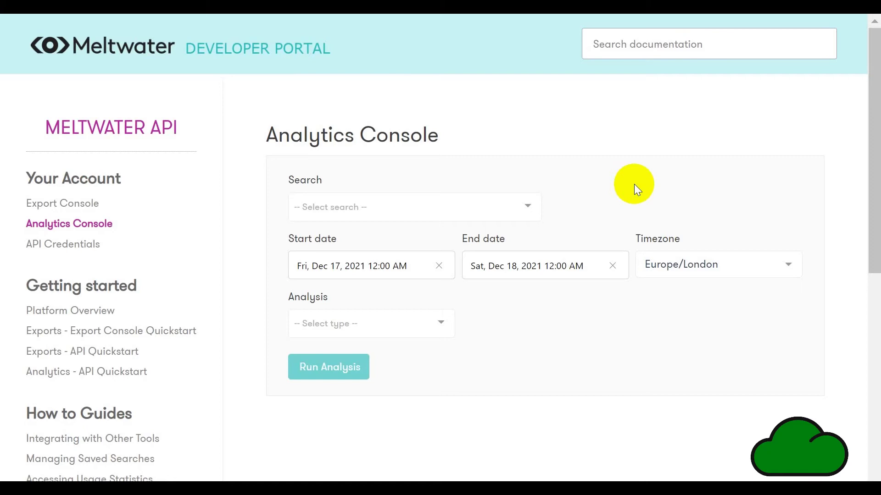
# Select the saved search 'Covid Twitter LB 5 Min Test' by filtering for 'covid'
pyautogui.click(527, 212)
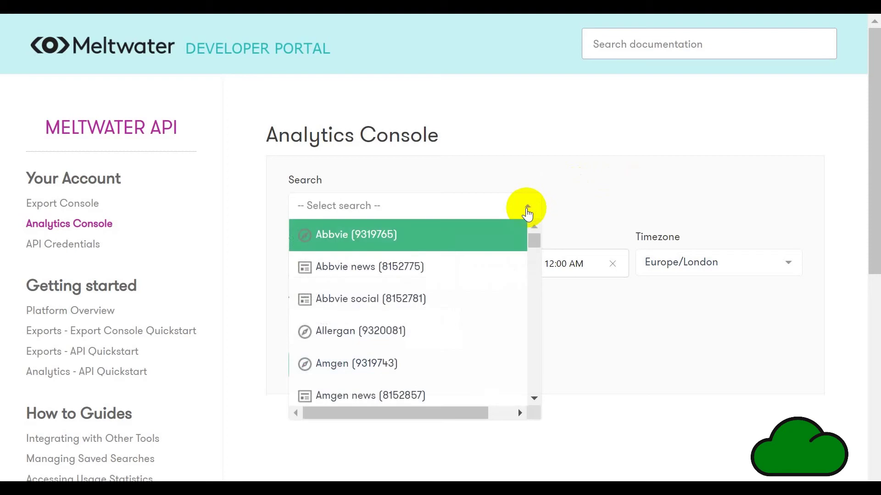
pyautogui.write('co')
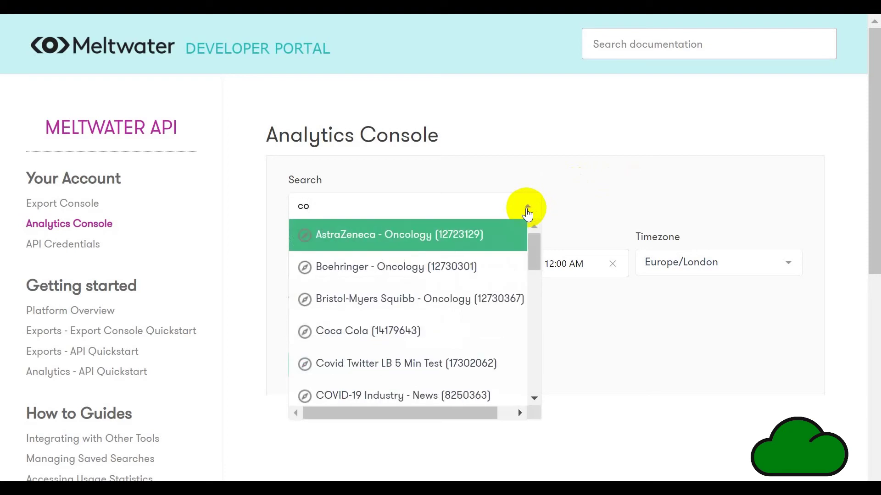
pyautogui.write('vid')
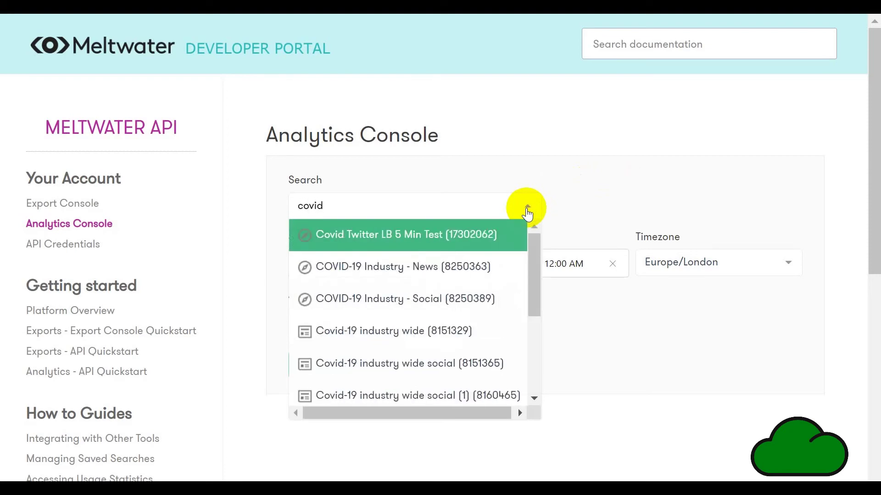
pyautogui.click(455, 236)
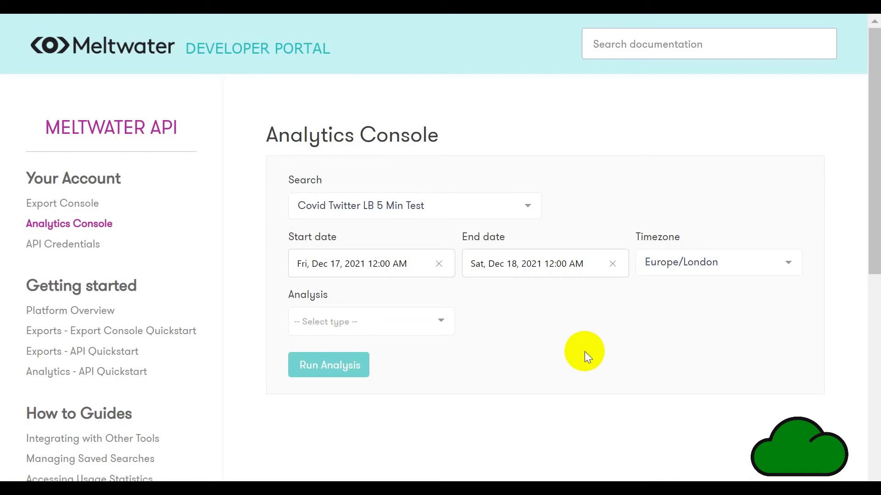
# Configure a Top locations analysis with source twitter, size 100 and level country
pyautogui.click(440, 321)
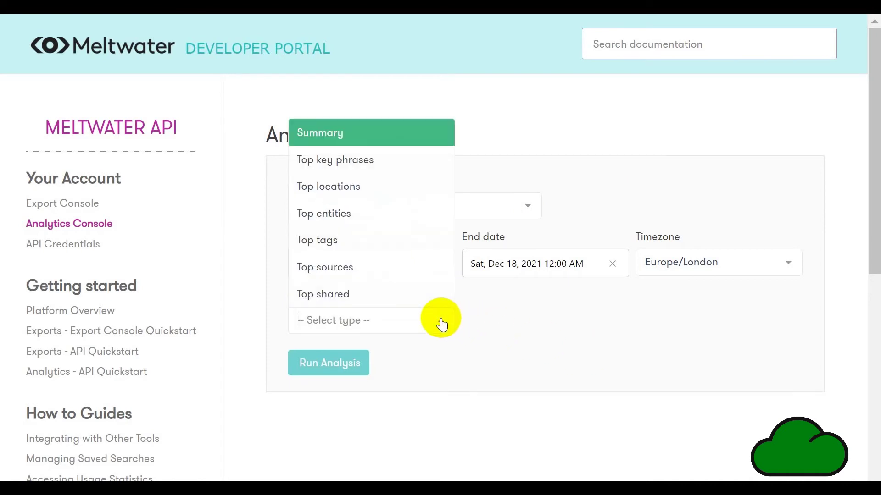
pyautogui.click(401, 181)
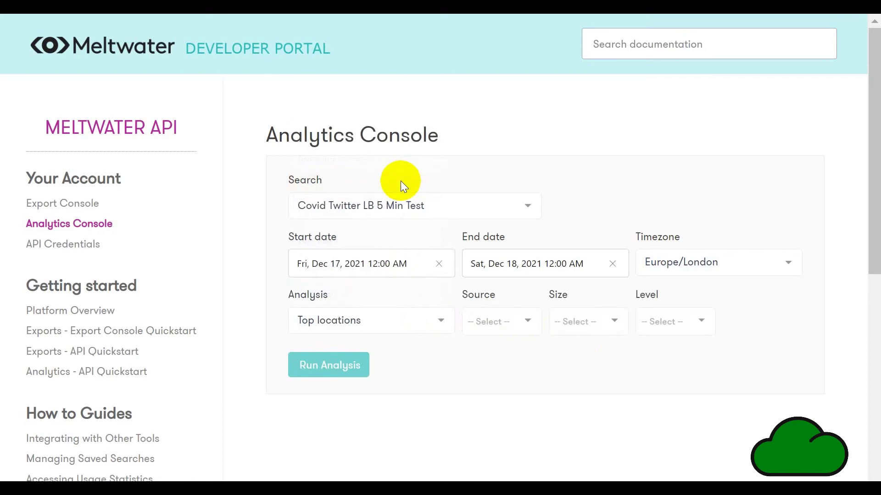
pyautogui.click(523, 320)
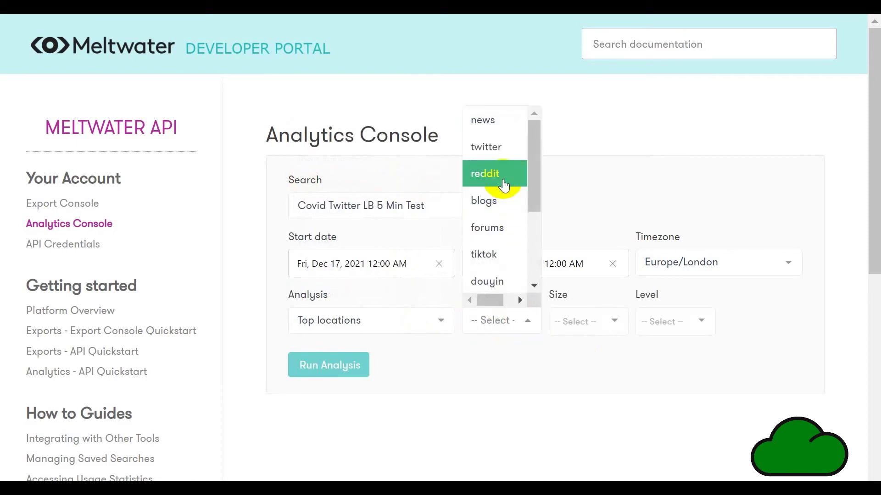
pyautogui.click(497, 147)
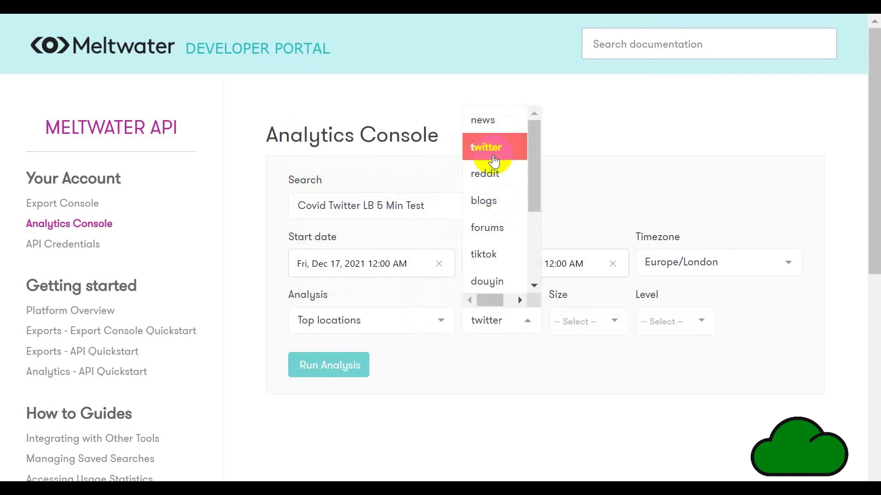
pyautogui.click(615, 325)
pyautogui.click(579, 130)
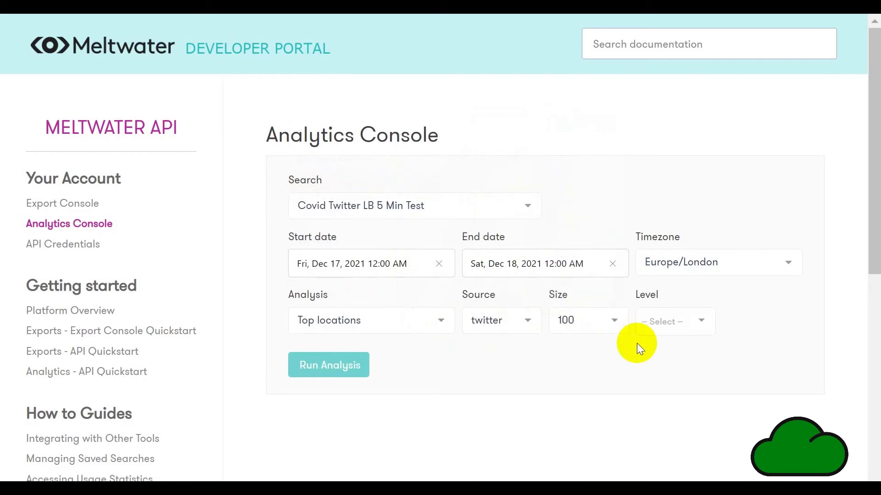
pyautogui.click(694, 328)
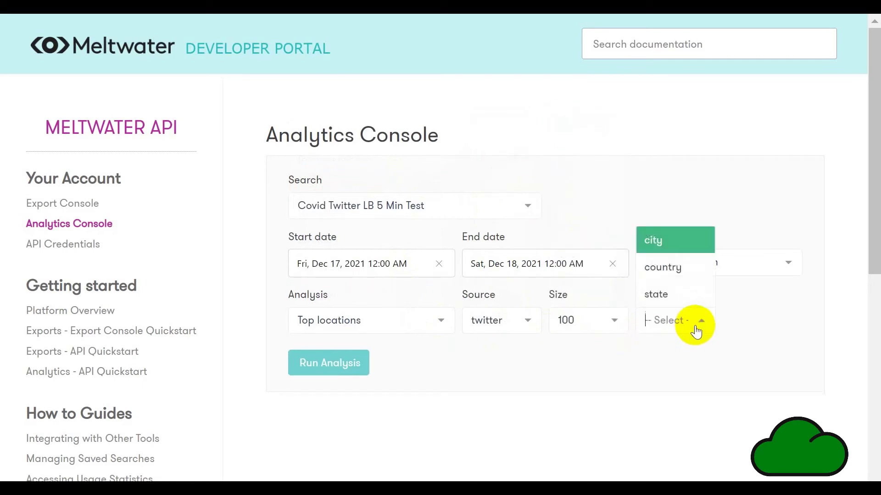
pyautogui.click(678, 274)
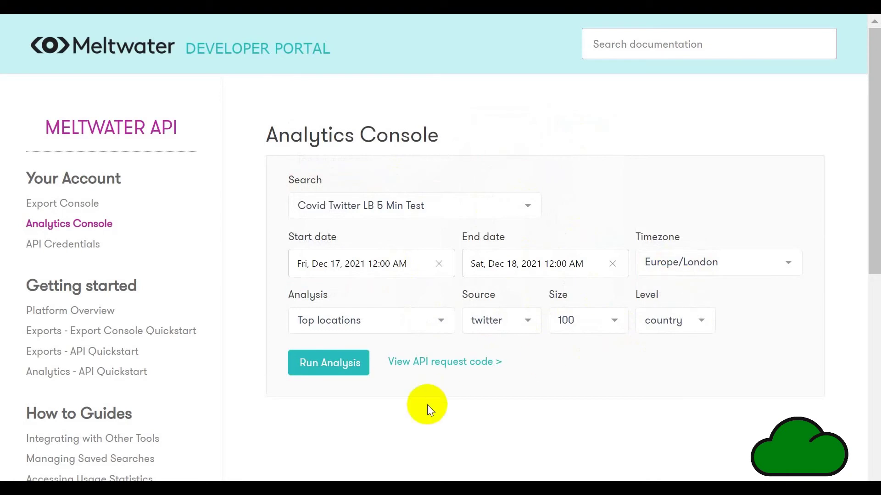
# Display the curl API request code for the country-level top_locations analysis and scroll through it
pyautogui.click(467, 367)
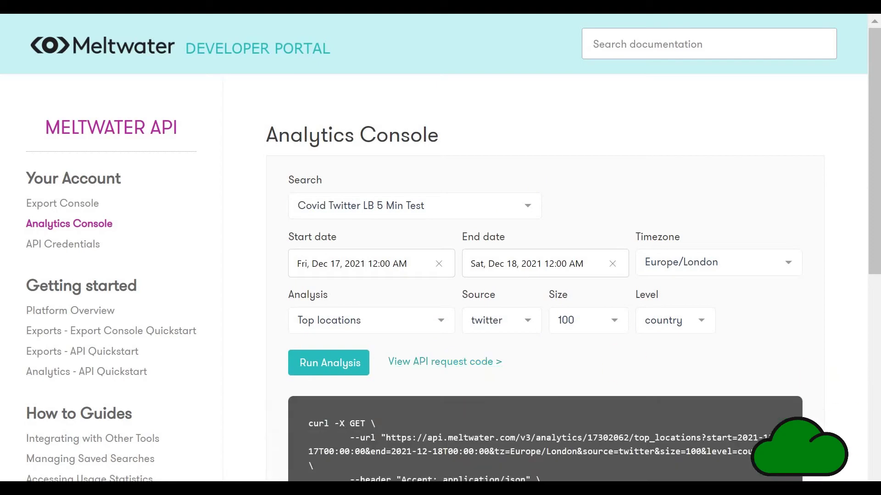
pyautogui.scroll(-4, 609, 394)
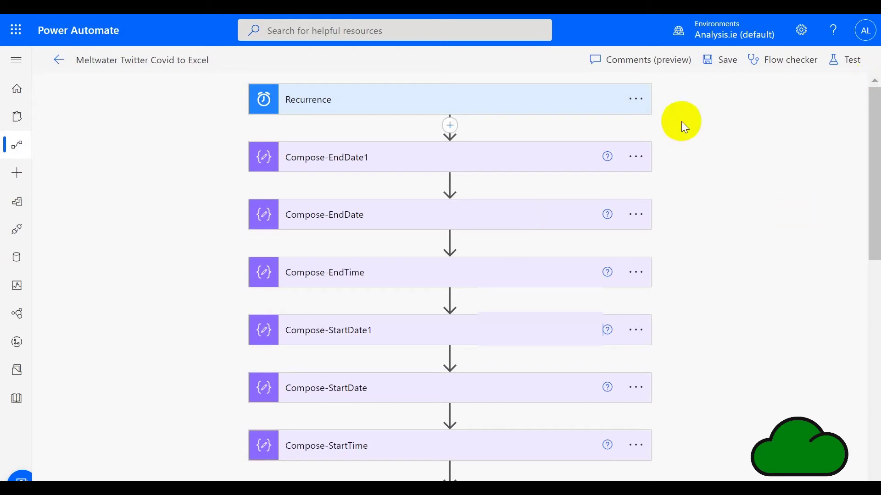
pyautogui.click(535, 100)
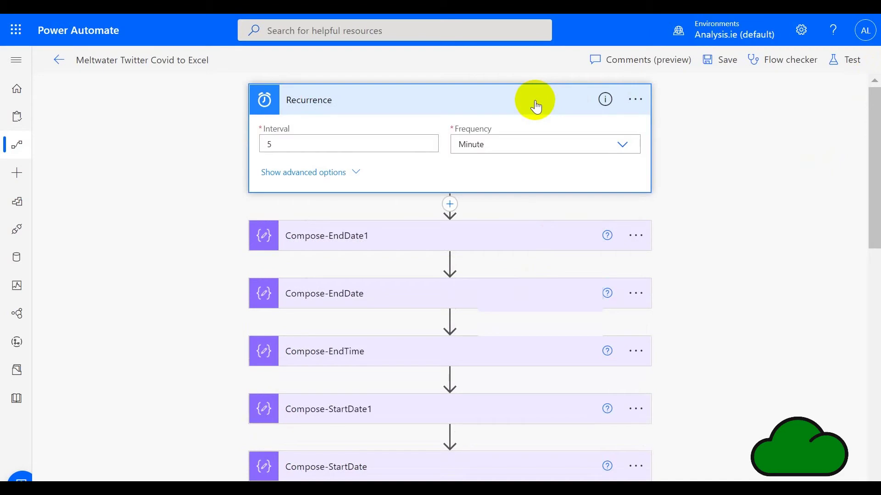
pyautogui.click(536, 103)
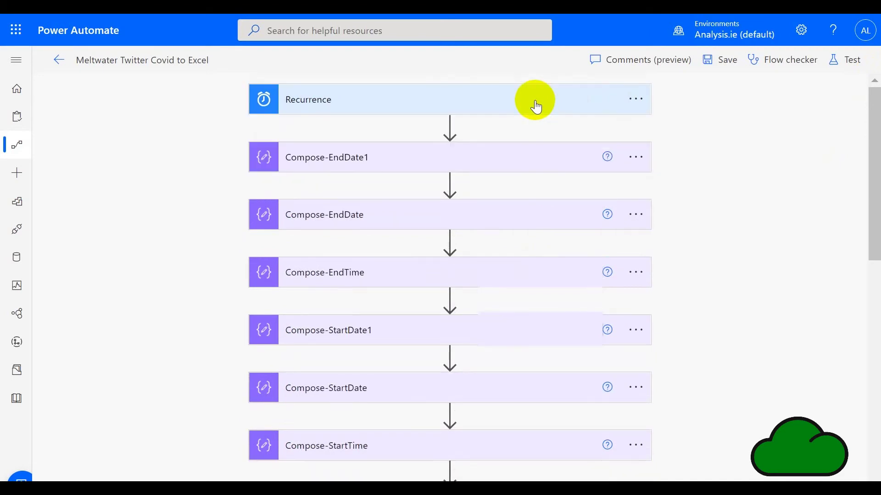
pyautogui.click(532, 167)
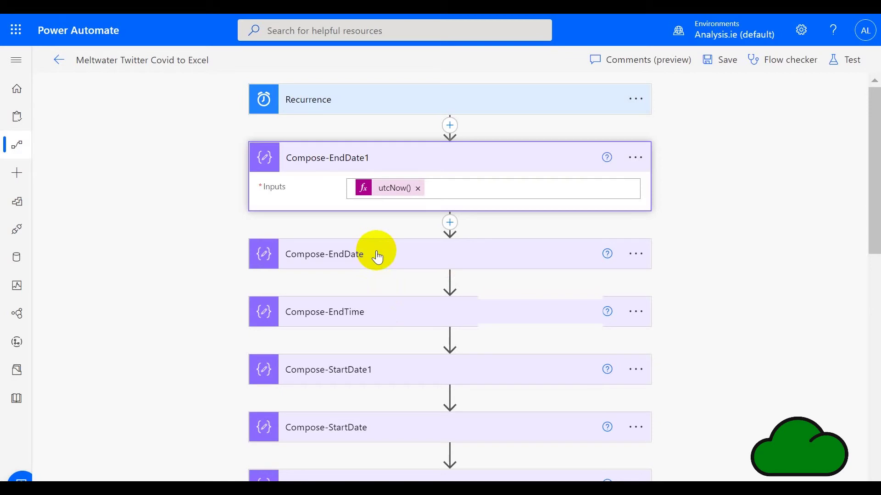
pyautogui.click(385, 374)
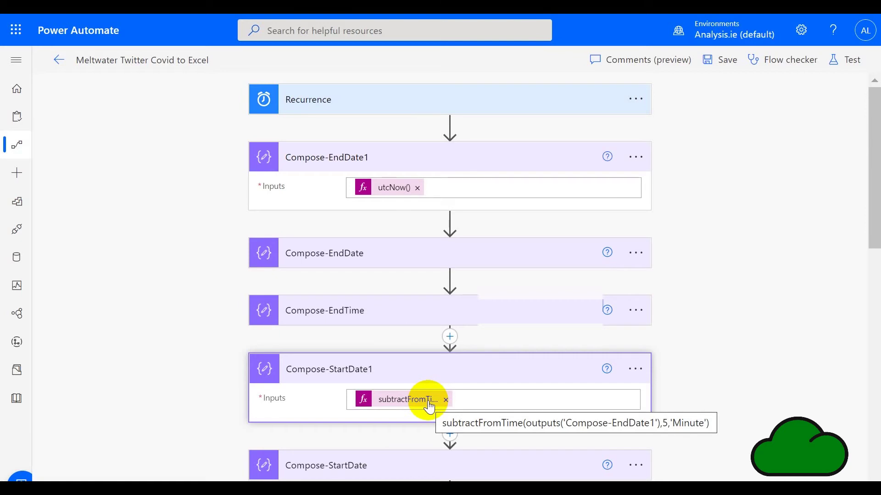
pyautogui.click(484, 375)
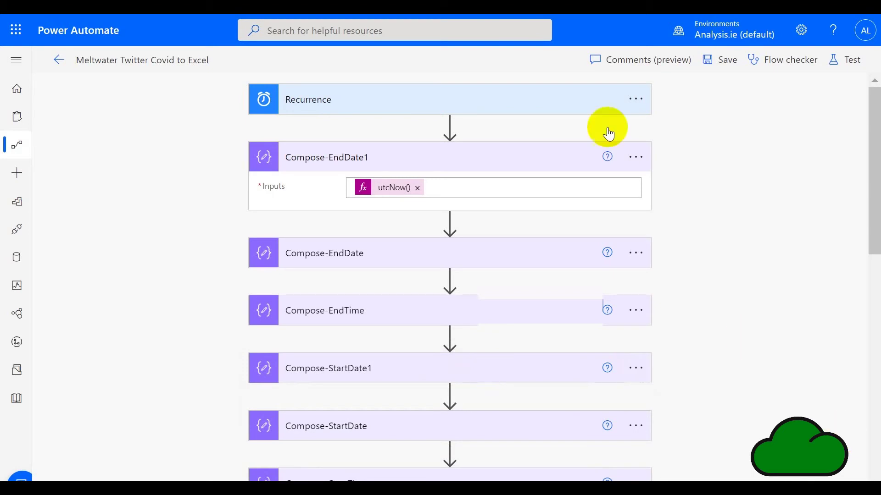
pyautogui.click(539, 157)
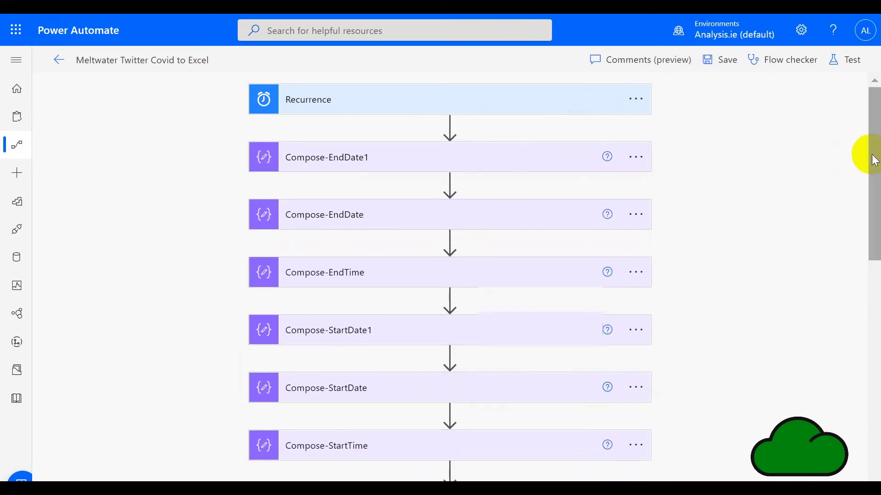
pyautogui.moveTo(869, 157); pyautogui.dragTo(867, 305)
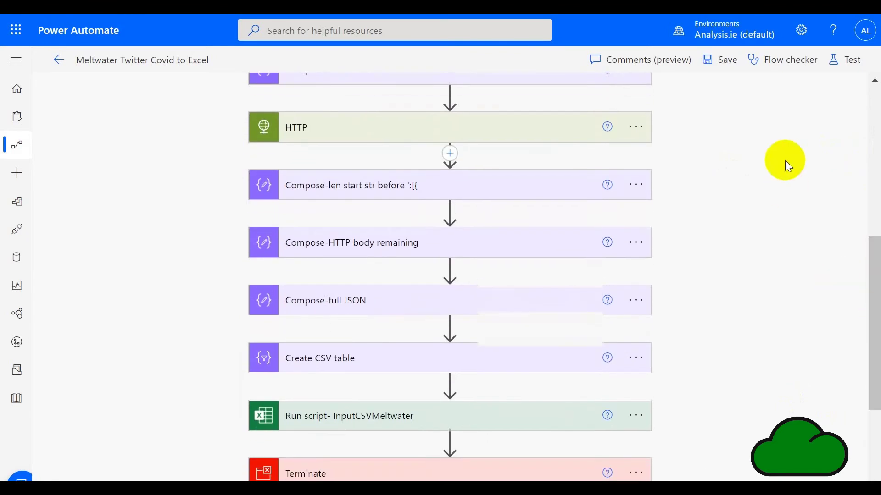
pyautogui.click(530, 120)
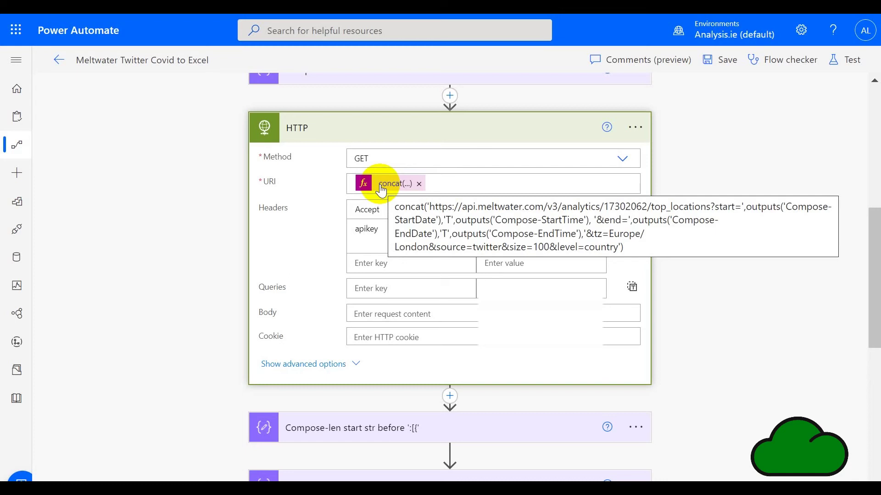
pyautogui.click(356, 133)
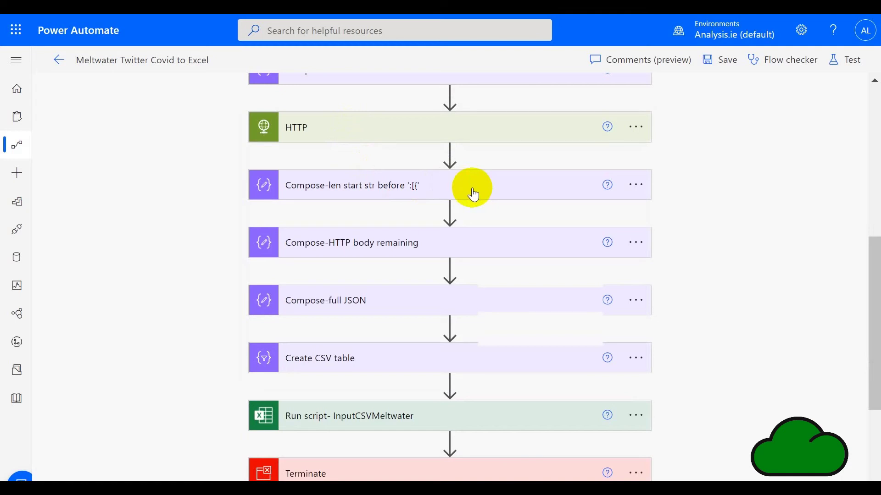
# Check the Compose-full JSON json(...) expression and Create CSV table input, then collapse Create CSV table
pyautogui.click(510, 305)
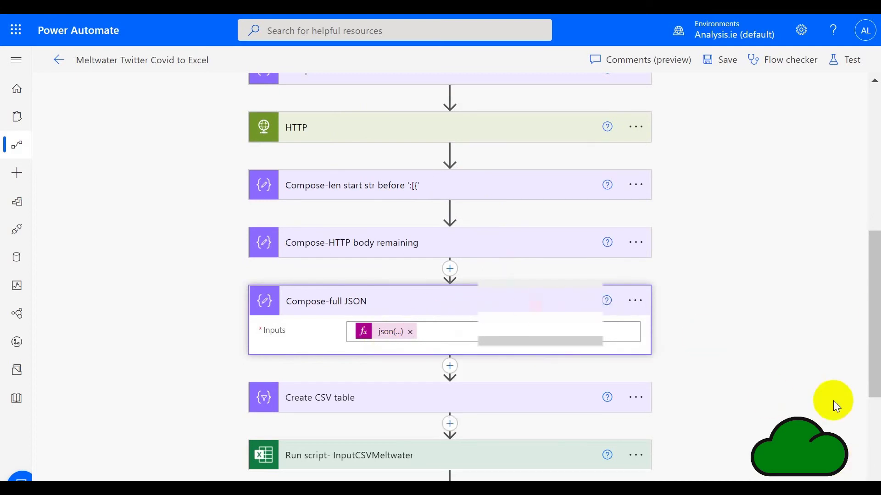
pyautogui.moveTo(875, 310); pyautogui.dragTo(876, 383)
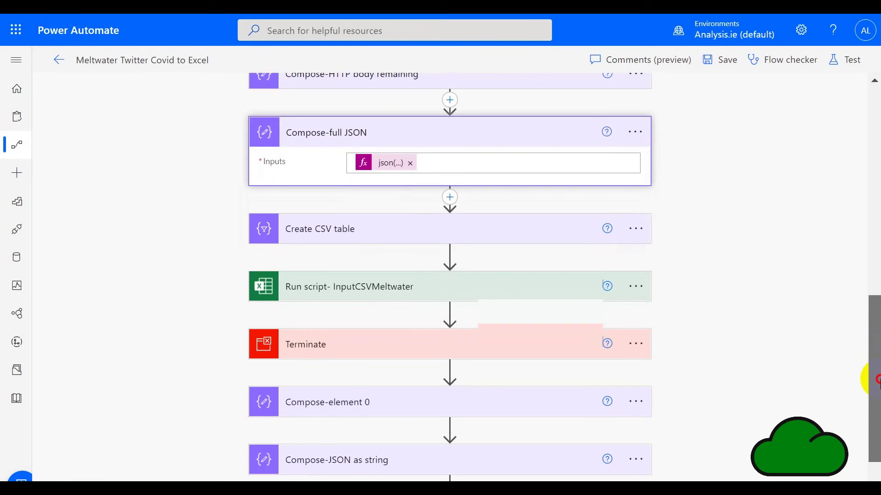
pyautogui.click(379, 231)
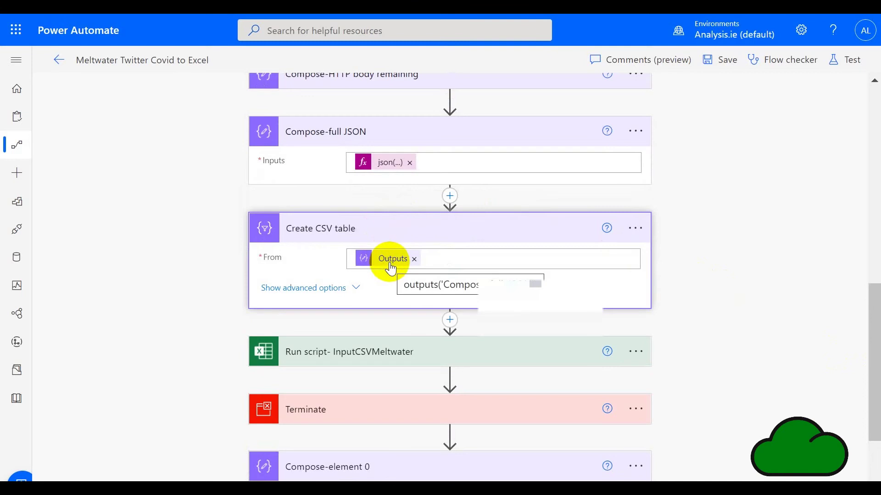
pyautogui.click(425, 238)
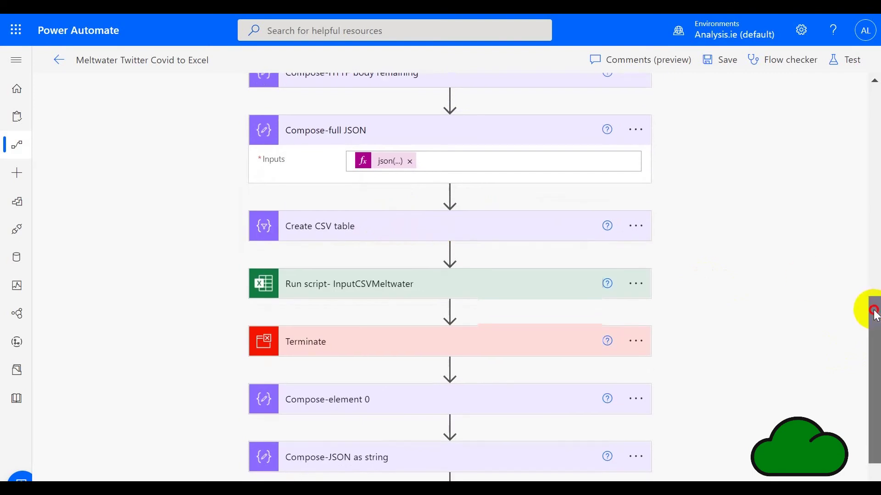
pyautogui.moveTo(873, 310); pyautogui.dragTo(868, 346)
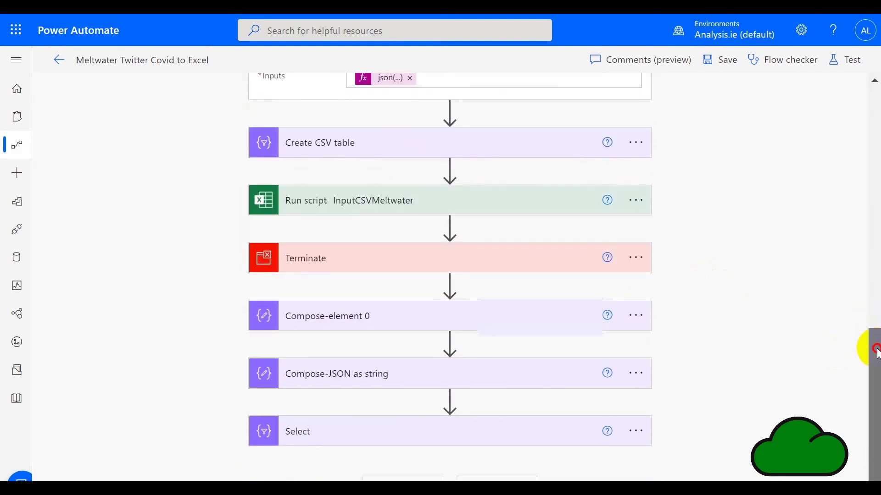
# Check the Run script step's workbook and script fields, then return to the flow details page
pyautogui.click(510, 211)
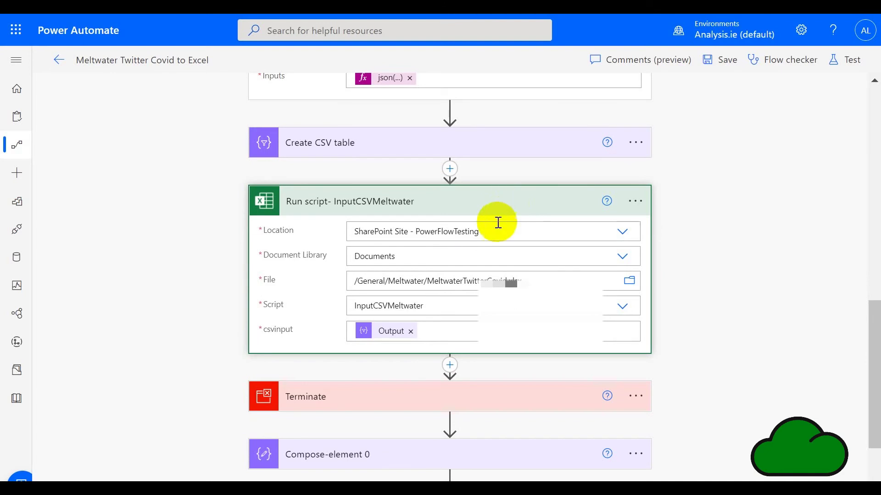
pyautogui.moveTo(390, 341)
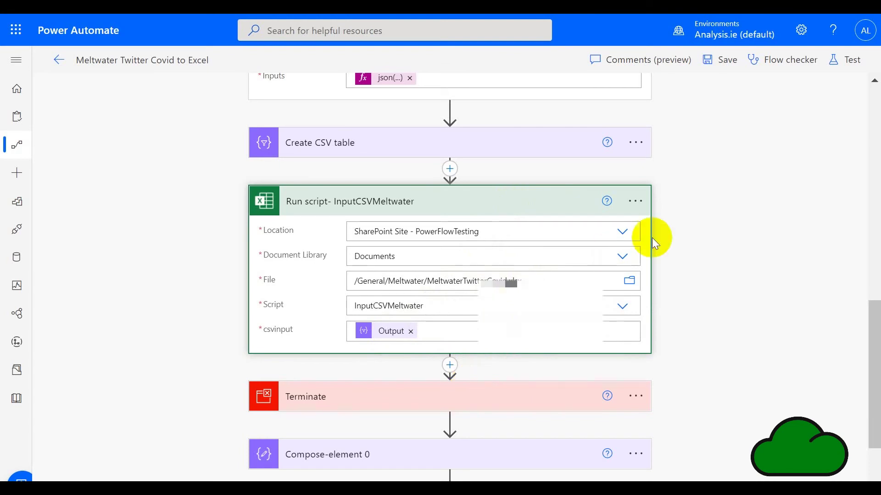
pyautogui.click(546, 201)
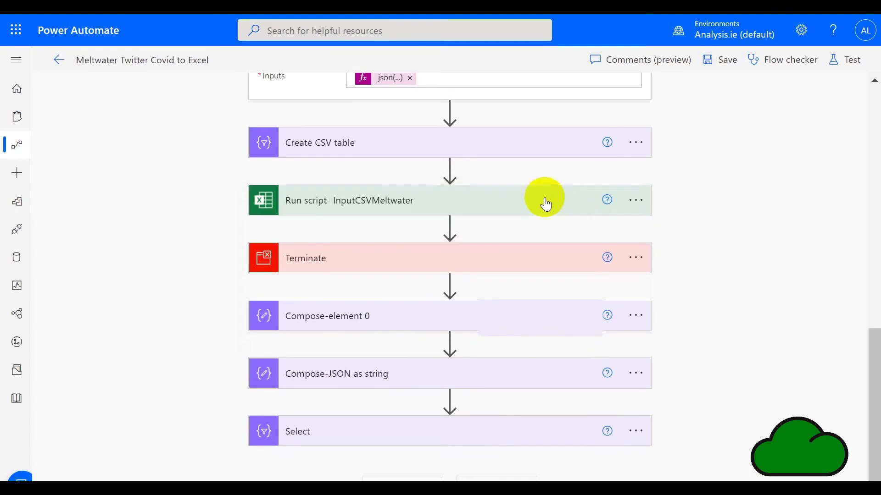
pyautogui.click(59, 60)
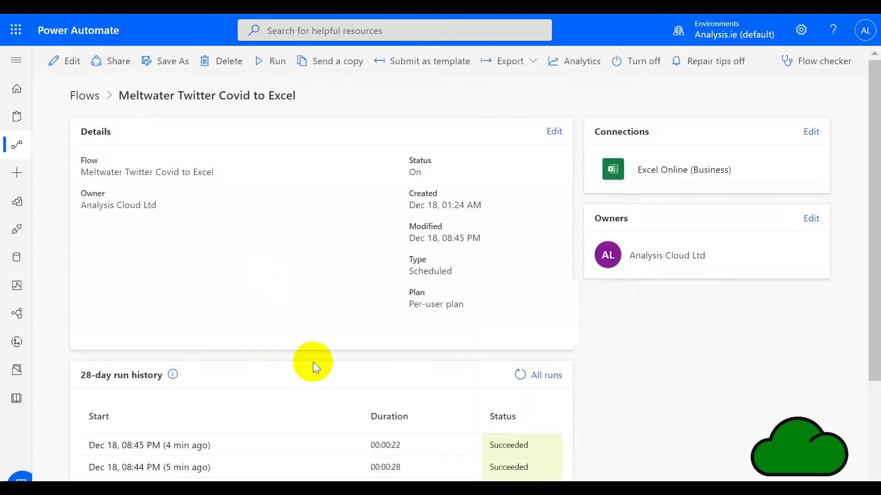
# Open the 20:45:12 run and check Recurrence plus the Compose-EndDate1, EndDate and EndTime values
pyautogui.click(189, 443)
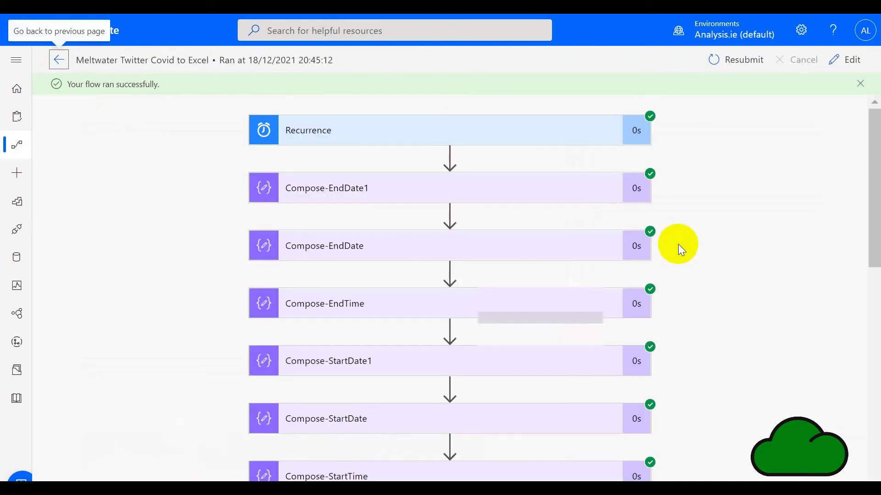
pyautogui.click(577, 138)
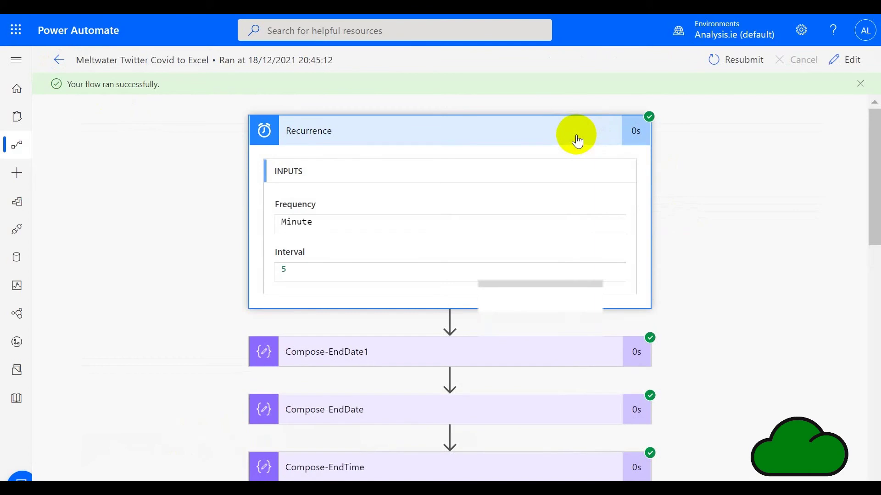
pyautogui.click(575, 135)
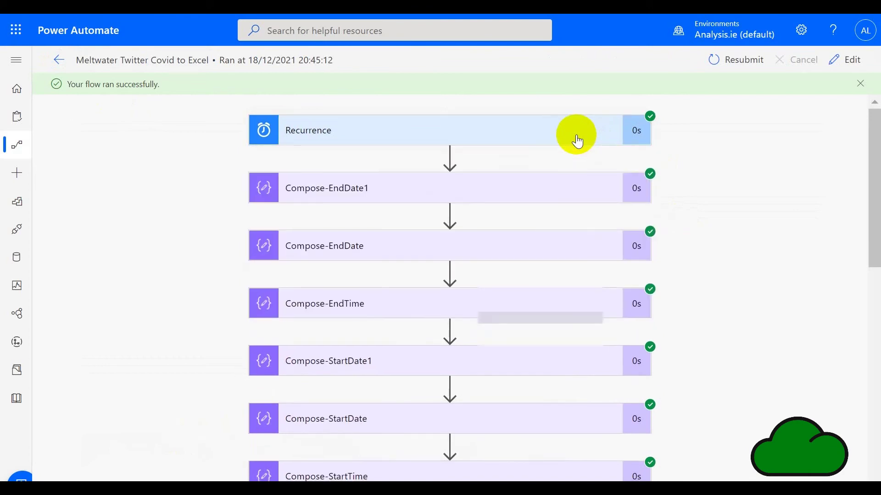
pyautogui.click(536, 189)
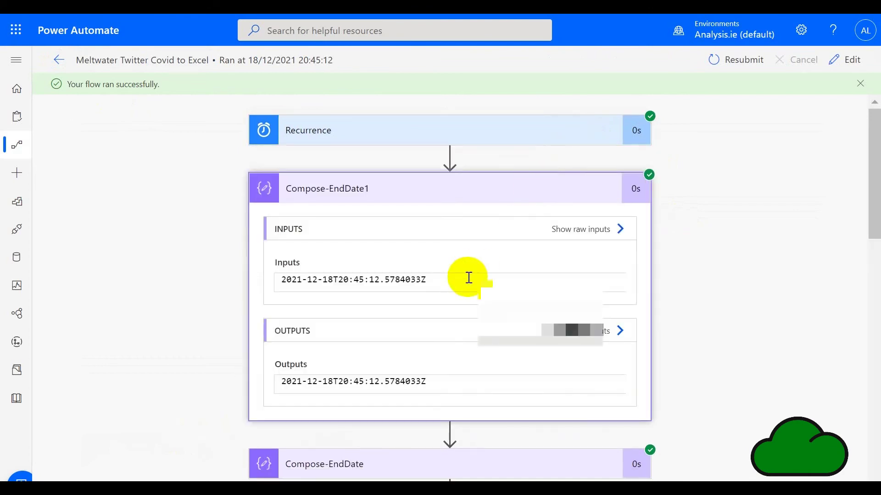
pyautogui.click(505, 182)
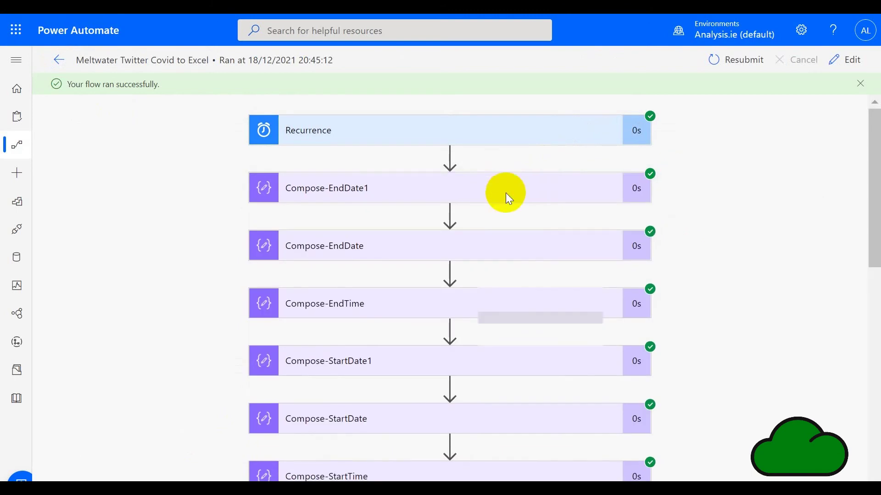
pyautogui.click(478, 251)
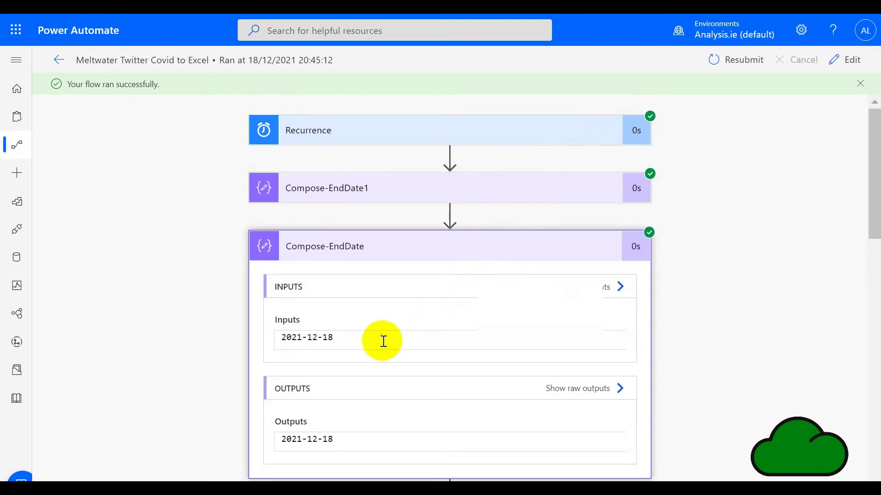
pyautogui.click(416, 255)
pyautogui.click(407, 304)
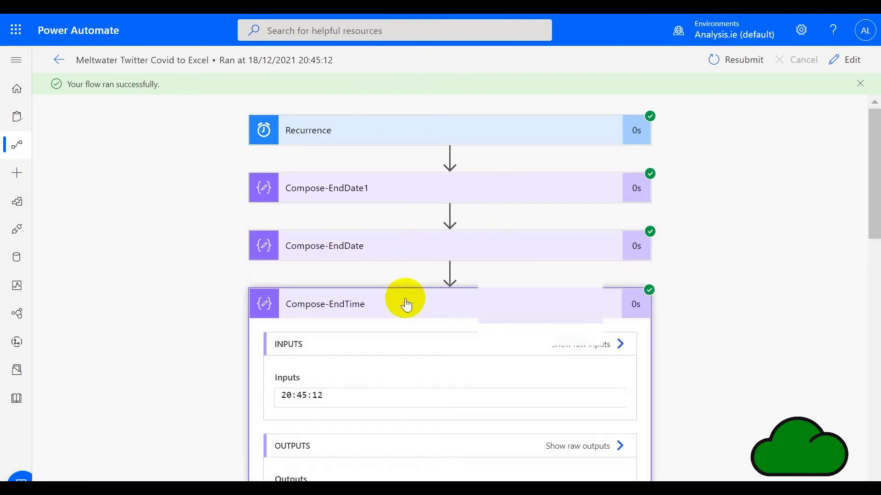
pyautogui.click(406, 304)
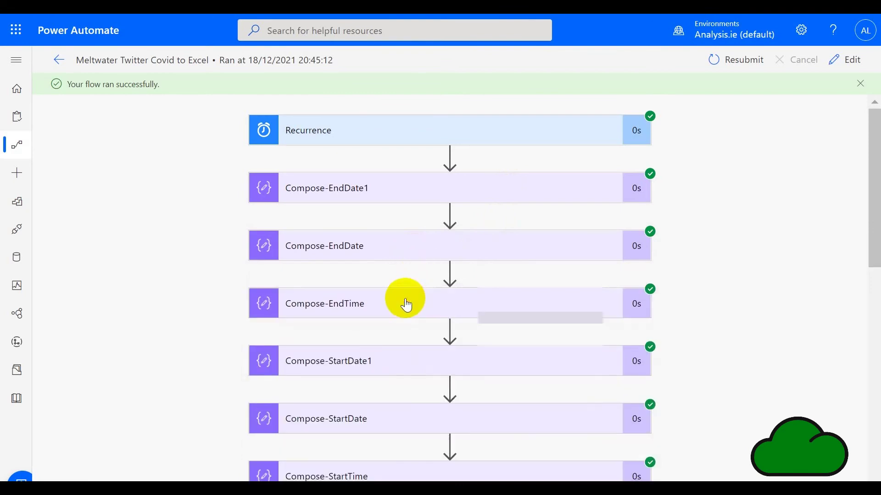
# Check the Compose-StartDate1, StartDate and StartTime outputs, with start time 20:40:12
pyautogui.click(387, 362)
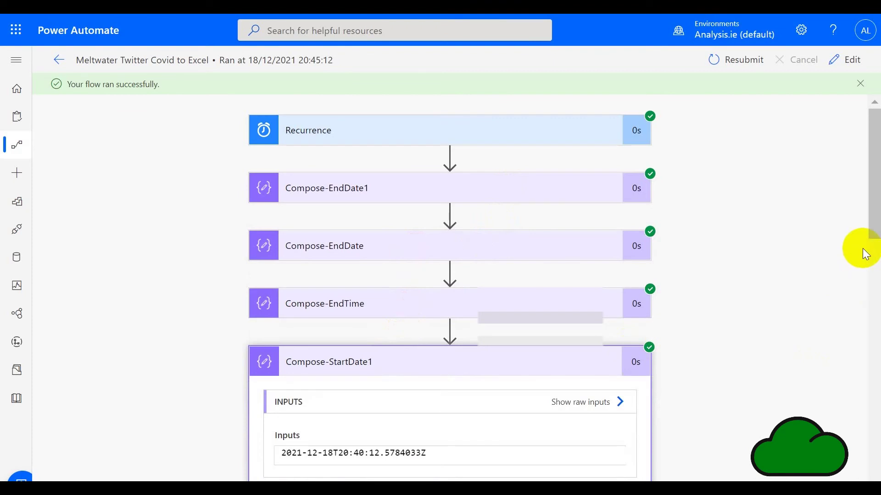
pyautogui.click(871, 235)
pyautogui.moveTo(872, 235); pyautogui.dragTo(876, 309)
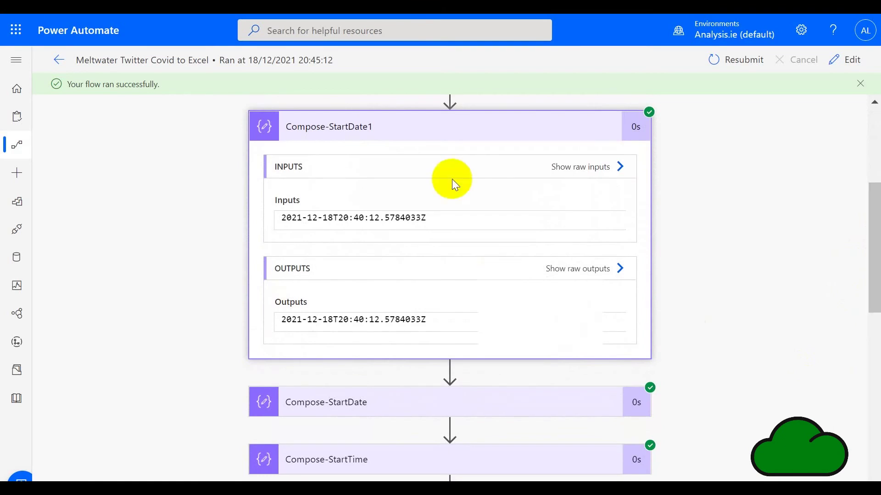
pyautogui.click(381, 127)
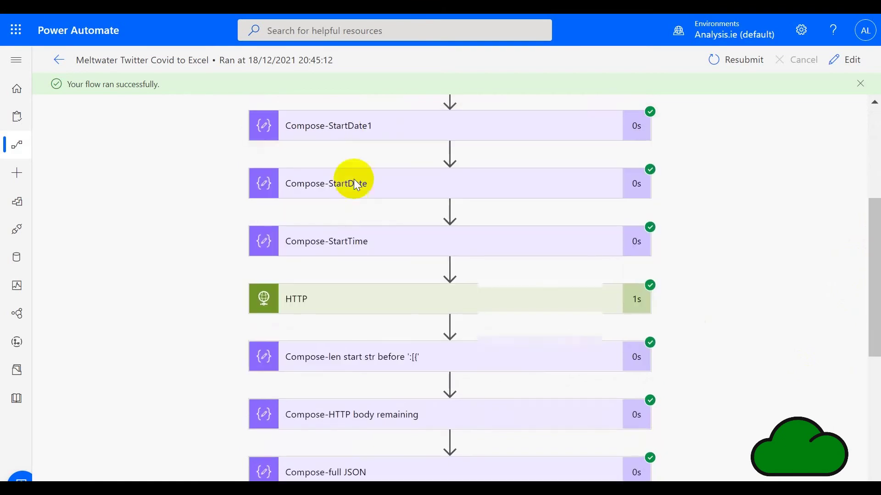
pyautogui.click(383, 201)
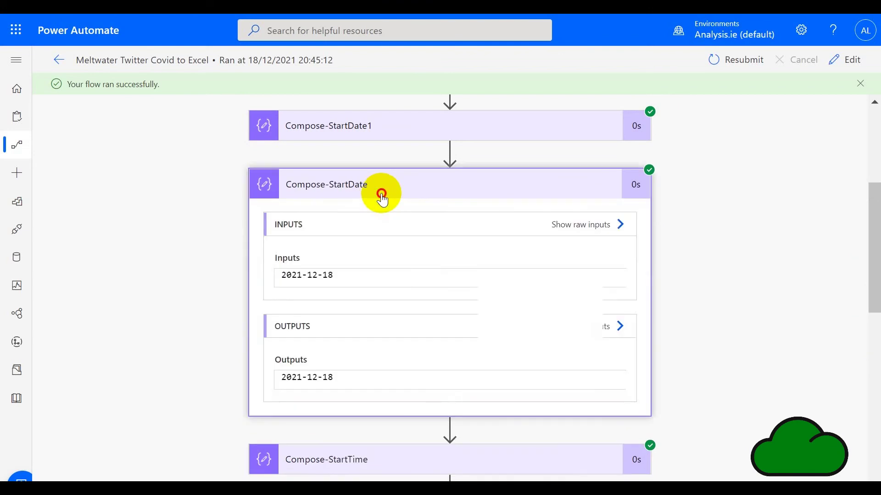
pyautogui.click(380, 195)
pyautogui.click(361, 249)
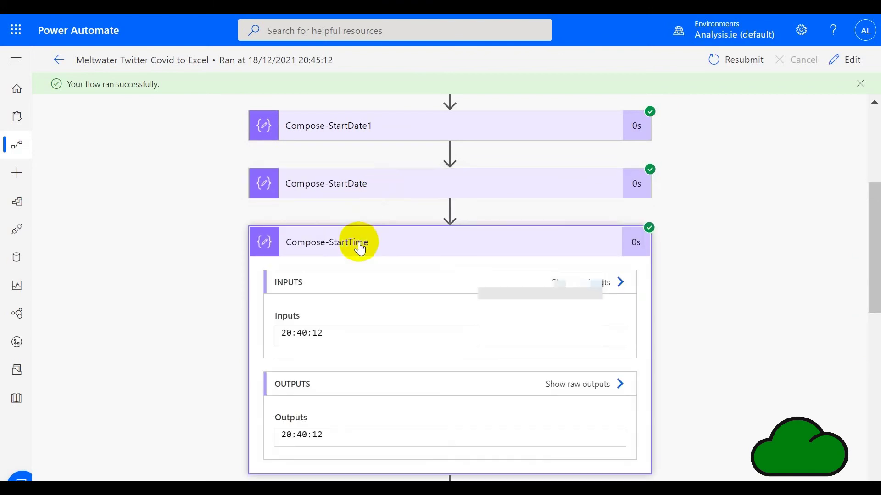
pyautogui.click(360, 249)
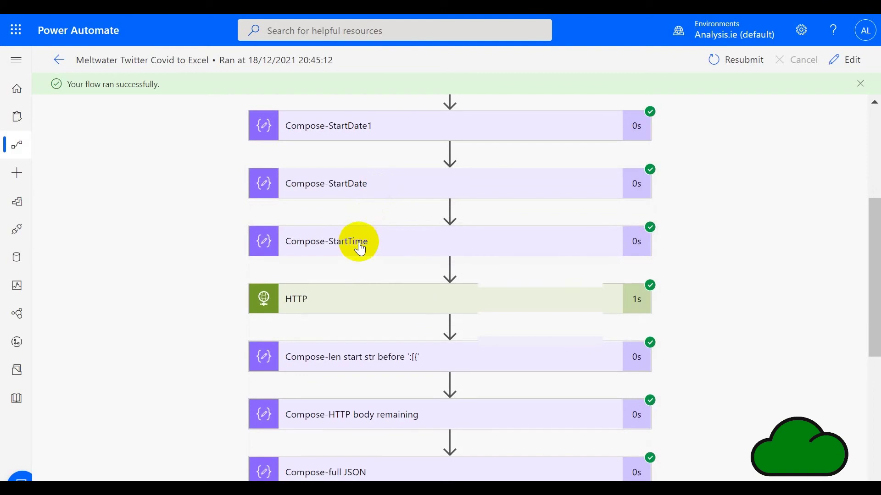
pyautogui.click(874, 260)
pyautogui.moveTo(875, 260); pyautogui.dragTo(876, 326)
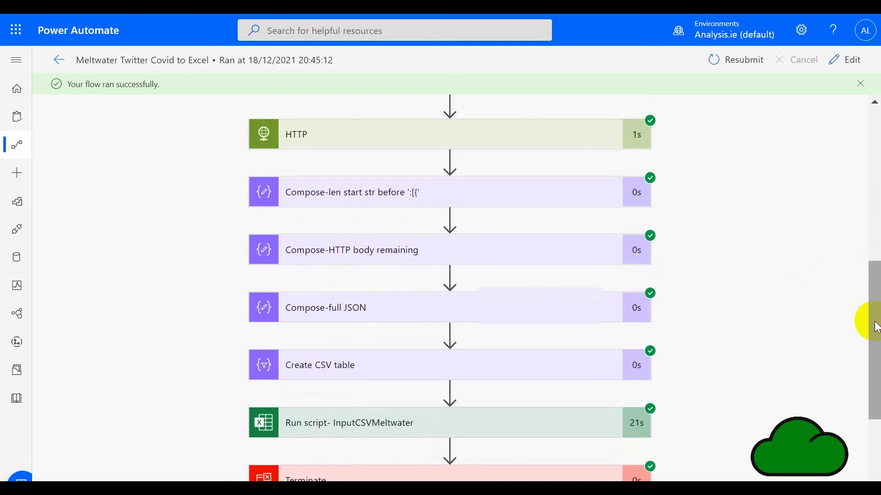
# Expand Compose-full JSON and scroll its output from United States to Libya, then down to Terminate
pyautogui.click(487, 306)
pyautogui.click(876, 297)
pyautogui.moveTo(876, 298); pyautogui.dragTo(877, 394)
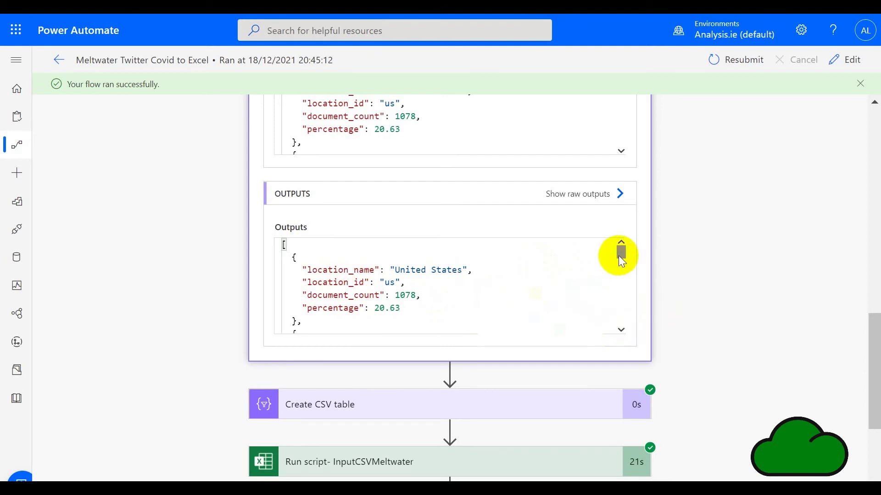
pyautogui.moveTo(620, 252); pyautogui.dragTo(617, 335)
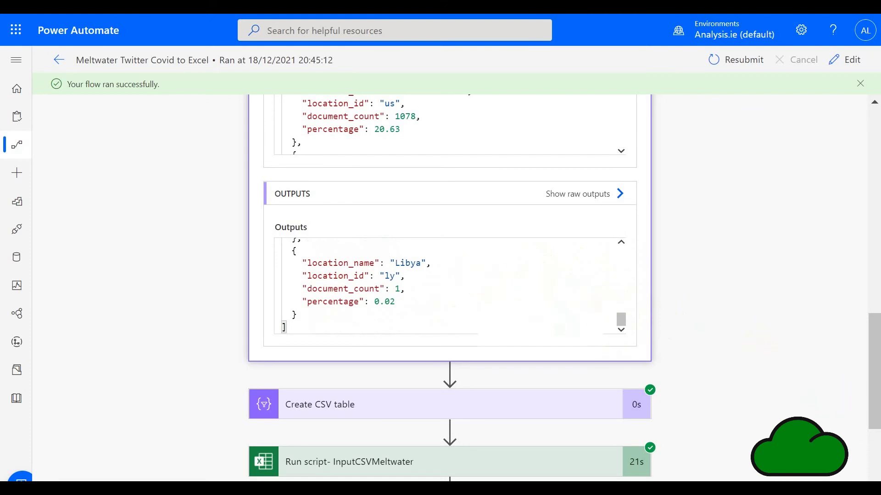
pyautogui.scroll(-5, 450, 285)
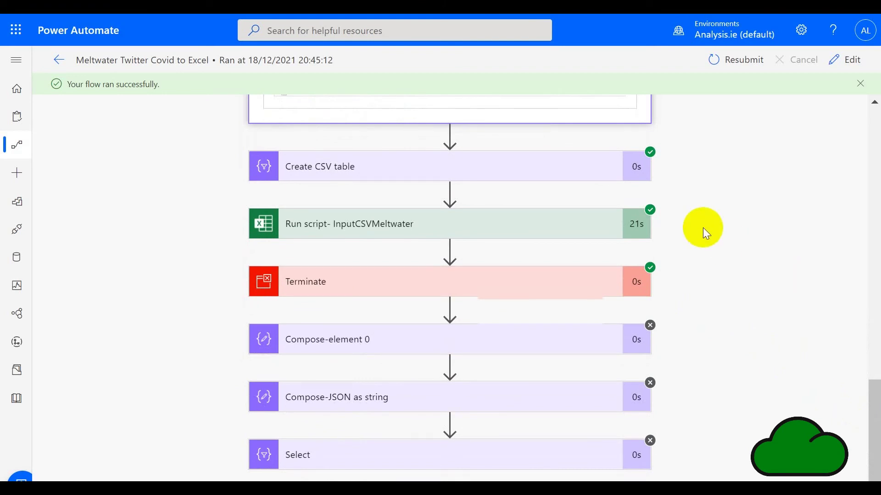
pyautogui.click(526, 177)
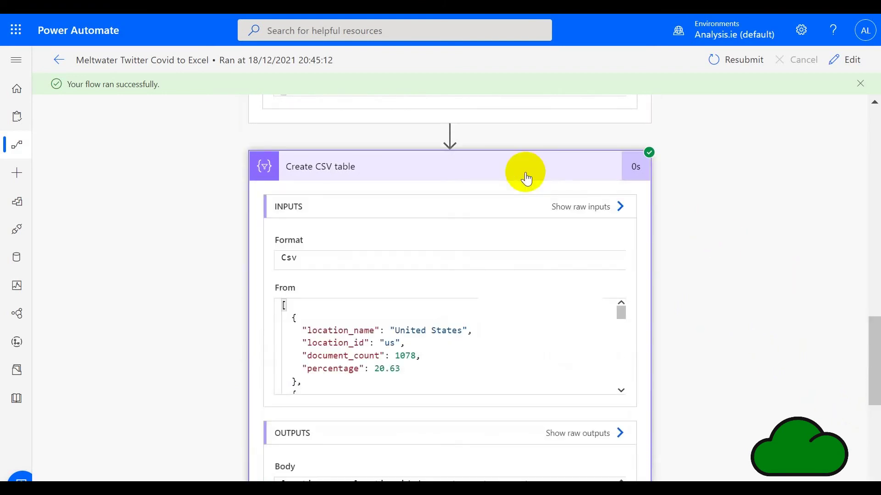
pyautogui.moveTo(876, 347); pyautogui.dragTo(876, 409)
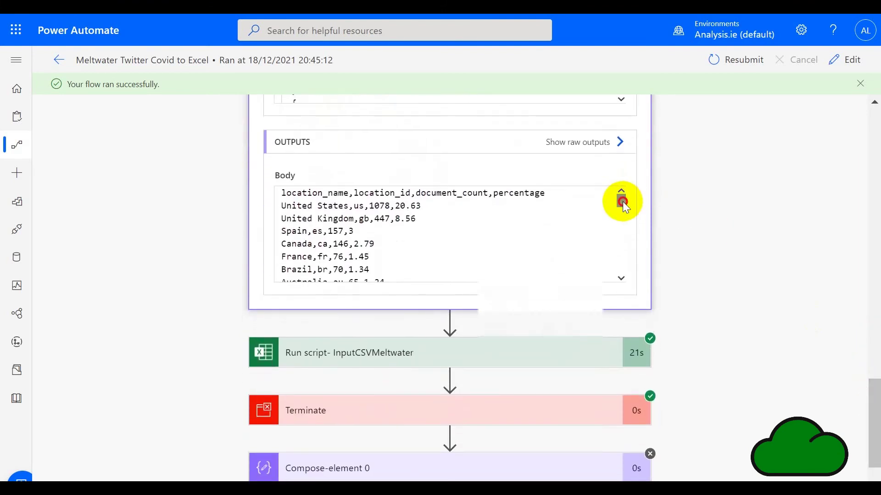
pyautogui.doubleClick(413, 206)
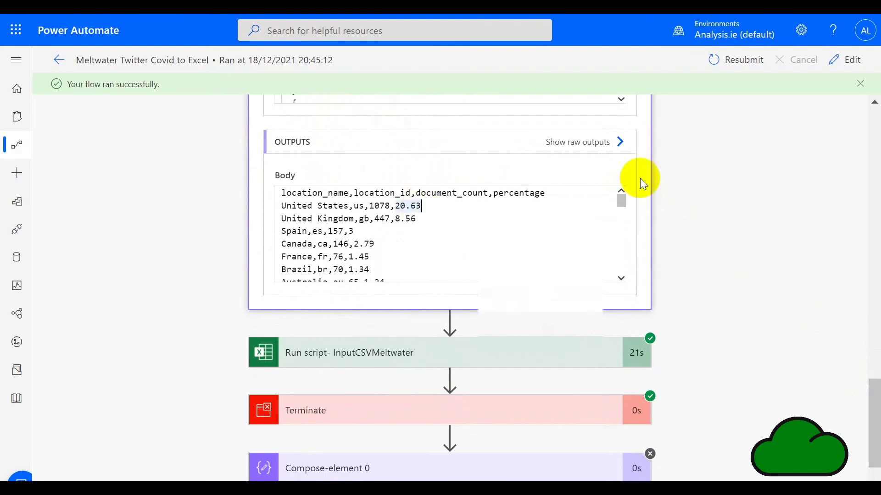
pyautogui.moveTo(619, 200); pyautogui.dragTo(621, 271)
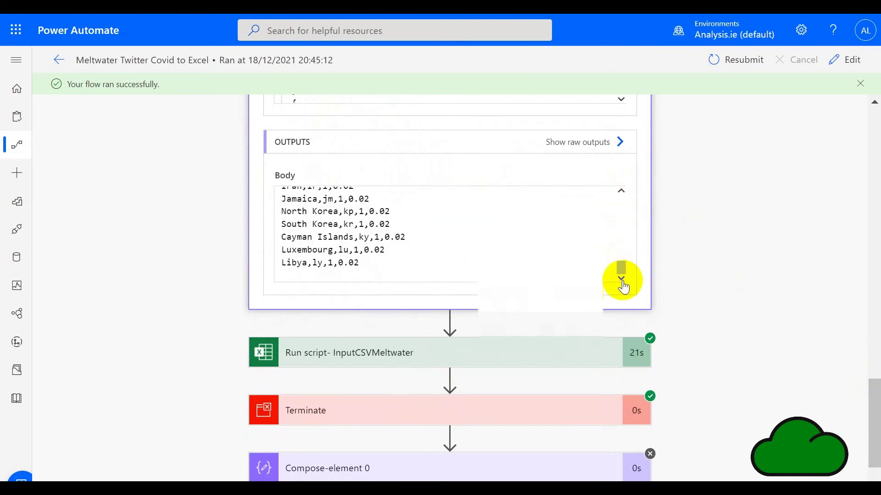
pyautogui.click(444, 276)
pyautogui.moveTo(871, 388); pyautogui.dragTo(875, 427)
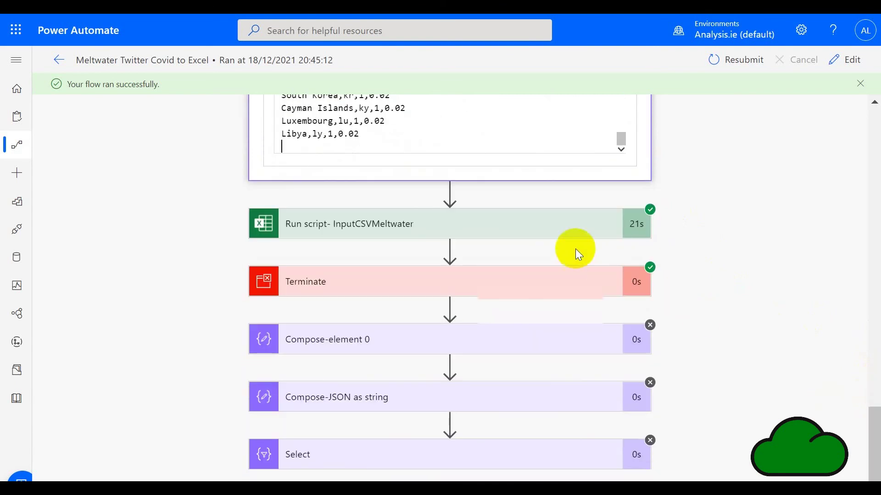
# Expand 'Run script- InputCSVMeltwater' to view its CSV input, Last Refresh output and script name
pyautogui.click(522, 235)
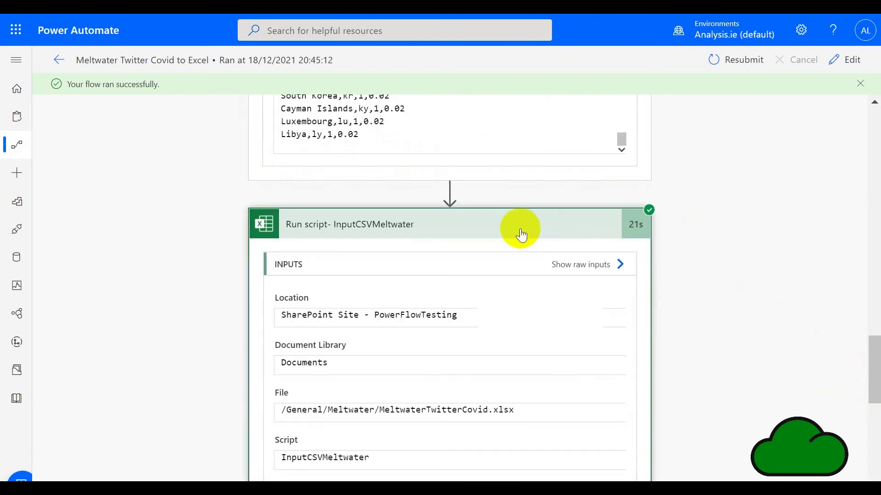
pyautogui.moveTo(873, 353); pyautogui.dragTo(866, 409)
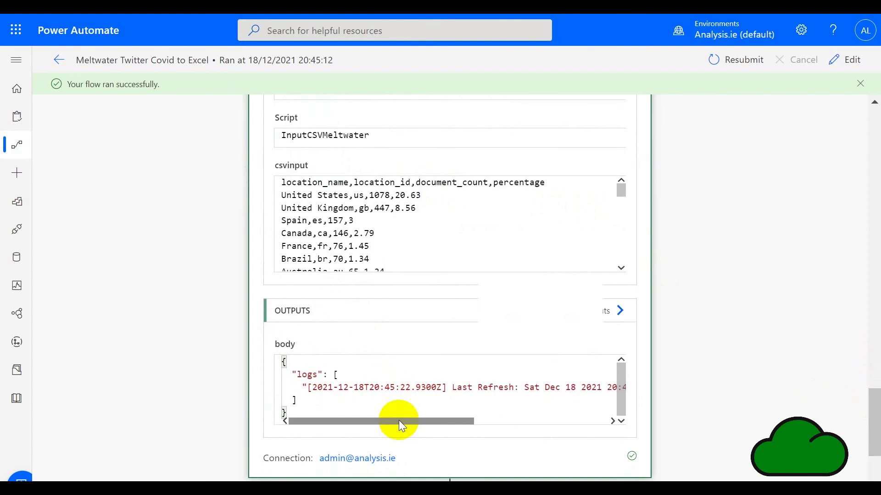
pyautogui.moveTo(400, 421); pyautogui.dragTo(354, 428)
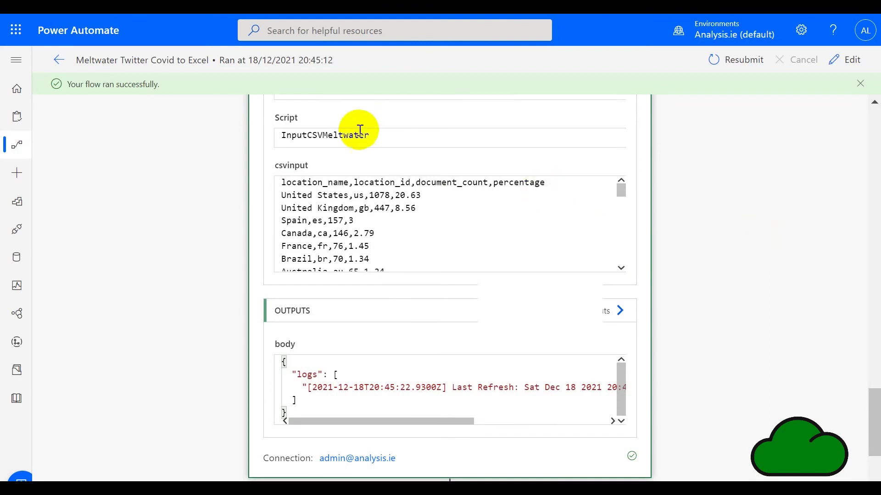
pyautogui.doubleClick(338, 135)
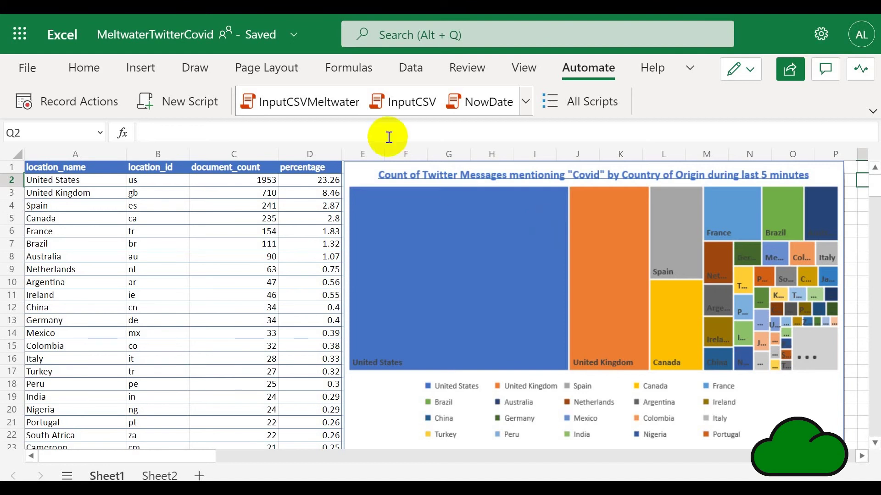
# Open the InputCSVMeltwater script from the Automate tab in a widened Code Editor pane
pyautogui.click(293, 104)
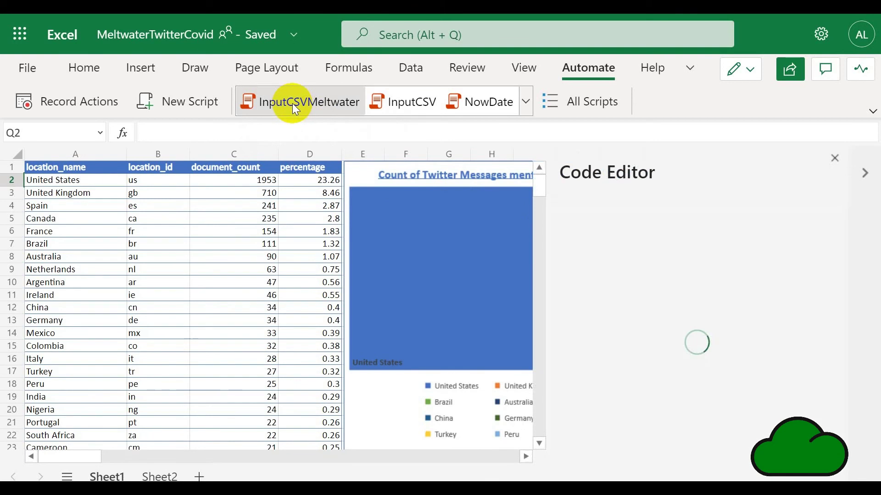
pyautogui.moveTo(544, 250); pyautogui.dragTo(118, 262)
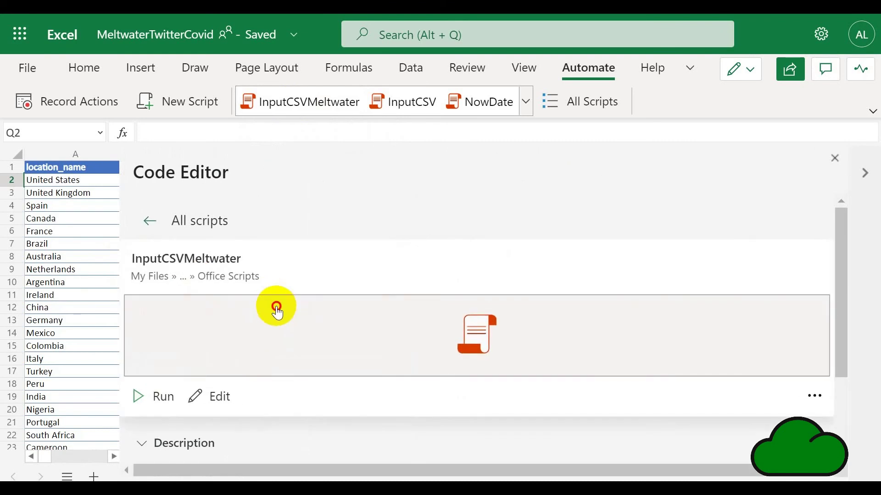
pyautogui.click(276, 306)
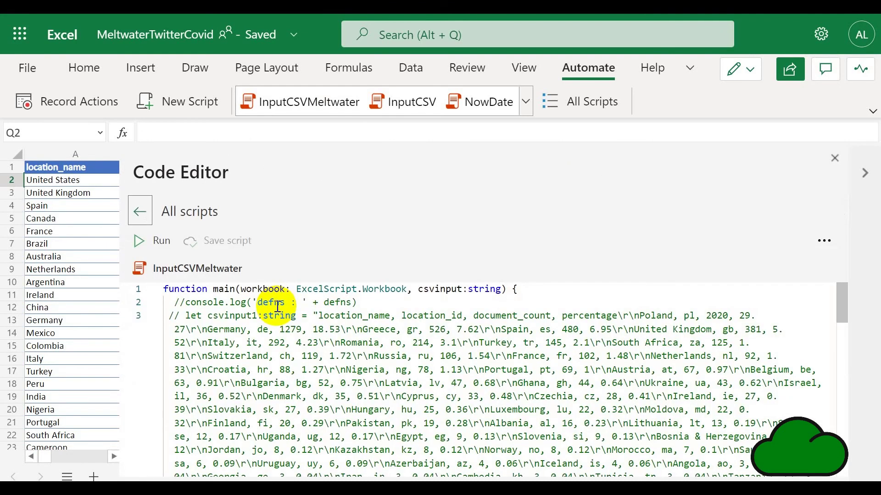
pyautogui.click(388, 298)
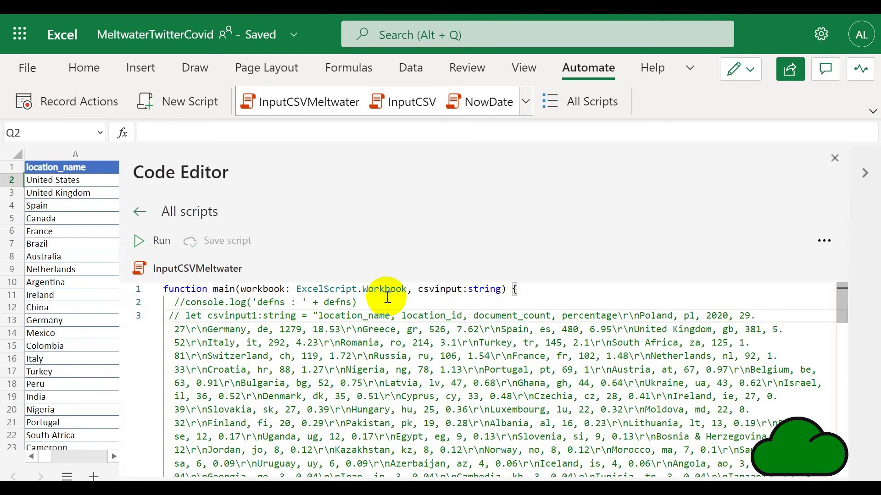
pyautogui.press('Down')
pyautogui.press('Up')
pyautogui.press('Down')
pyautogui.press('Right')
pyautogui.press('Right')
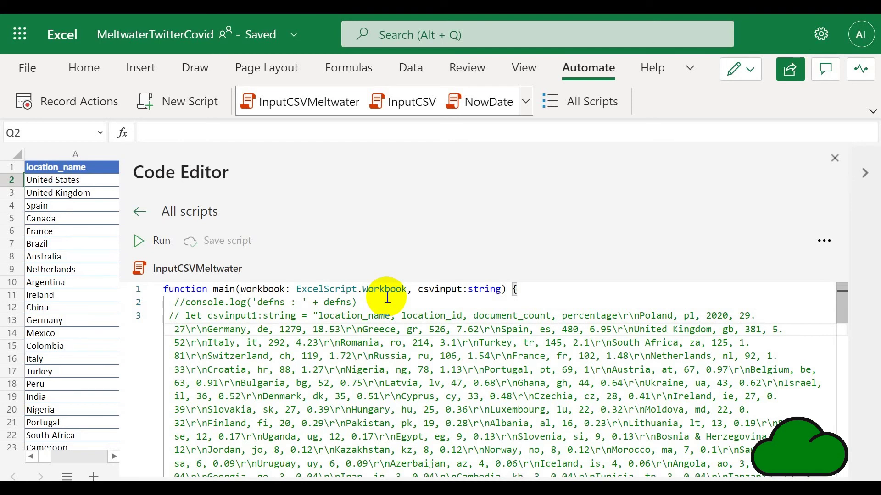
pyautogui.press('Right')
pyautogui.press('Right')
pyautogui.press('Right')
pyautogui.press('Right')
pyautogui.press('Left')
pyautogui.press('Left')
pyautogui.press('Left')
pyautogui.press('Left')
pyautogui.press('Left')
pyautogui.press('Down')
pyautogui.press('Down')
pyautogui.press('Down')
pyautogui.press('Down')
pyautogui.press('Down')
pyautogui.press('Down')
pyautogui.press('Down')
pyautogui.press('Down')
pyautogui.press('Down')
pyautogui.press('Down')
pyautogui.press('Down')
pyautogui.press('Down')
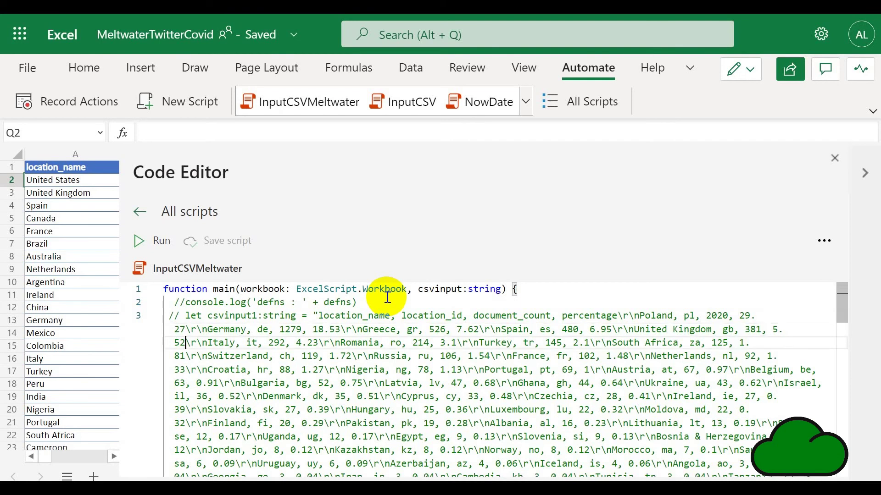
pyautogui.press('Down')
pyautogui.press('Down')
pyautogui.press('Down')
pyautogui.press('Down')
pyautogui.press('Down')
pyautogui.press('Down')
pyautogui.press('Down')
pyautogui.press('Down')
pyautogui.press('Down')
pyautogui.press('Down')
pyautogui.press('Down')
pyautogui.press('Down')
pyautogui.press('Down')
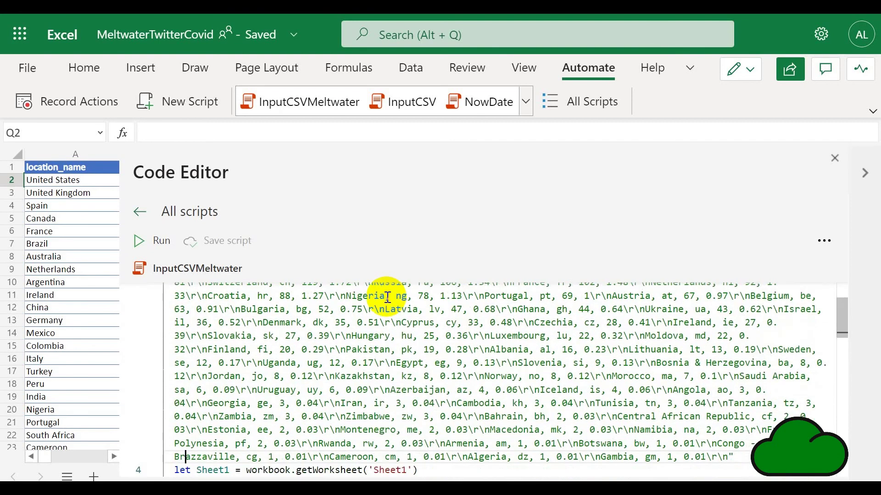
pyautogui.press('Up')
pyautogui.press('Up')
pyautogui.press('Up')
pyautogui.press('Up')
pyautogui.press('Up')
pyautogui.press('Up')
pyautogui.press('Up')
pyautogui.press('Up')
pyautogui.press('Up')
pyautogui.press('Up')
pyautogui.press('Up')
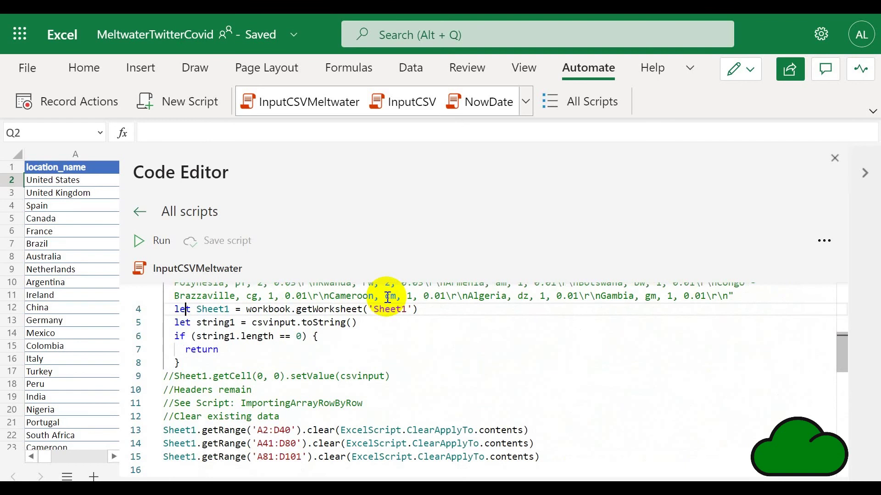
pyautogui.press('Down')
pyautogui.press('Right')
pyautogui.press('Right')
pyautogui.press('Right')
pyautogui.press('Right')
pyautogui.press('Right')
pyautogui.press('Right')
pyautogui.press('Right')
pyautogui.press('Right')
pyautogui.press('Right')
pyautogui.press('Right')
pyautogui.press('Right')
pyautogui.press('Right')
pyautogui.press('Right')
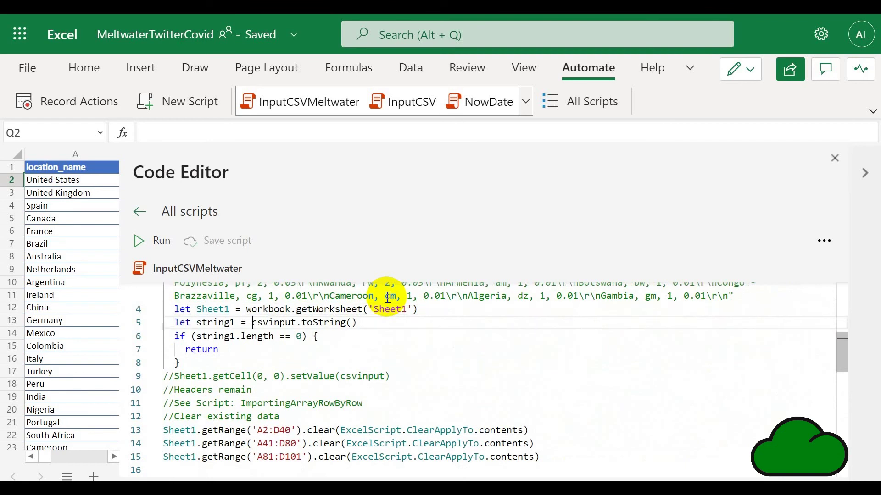
pyautogui.press('Right')
pyautogui.press('Right')
pyautogui.press('Right')
pyautogui.press('Right')
pyautogui.press('Right')
pyautogui.press('Right')
pyautogui.press('Right')
pyautogui.press('Right')
pyautogui.press('Right')
pyautogui.press('Right')
pyautogui.press('Right')
pyautogui.press('Right')
pyautogui.press('Right')
pyautogui.press('Down')
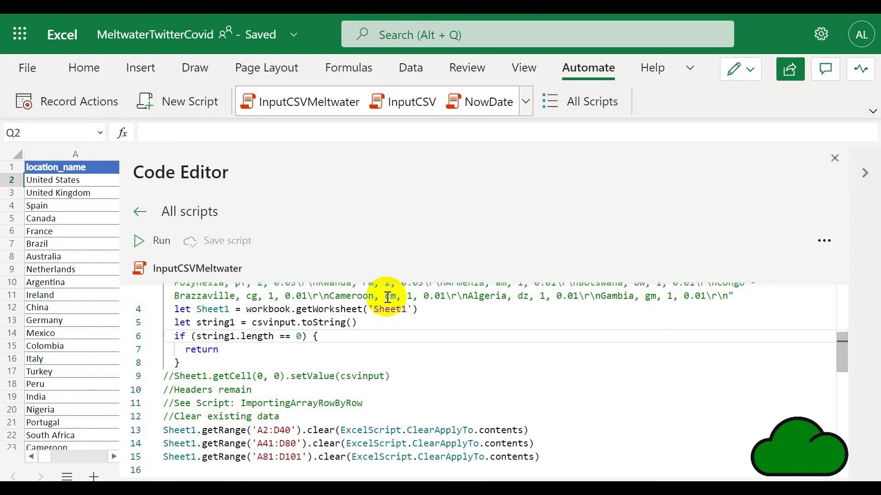
pyautogui.press('Down')
pyautogui.press('Down')
pyautogui.press('Down')
pyautogui.press('Down')
pyautogui.press('Down')
pyautogui.press('Down')
pyautogui.press('Down')
pyautogui.press('Down')
pyautogui.press('Down')
pyautogui.press('Down')
pyautogui.press('Down')
pyautogui.press('Down')
pyautogui.press('Down')
pyautogui.press('Down')
pyautogui.press('Down')
pyautogui.press('Down')
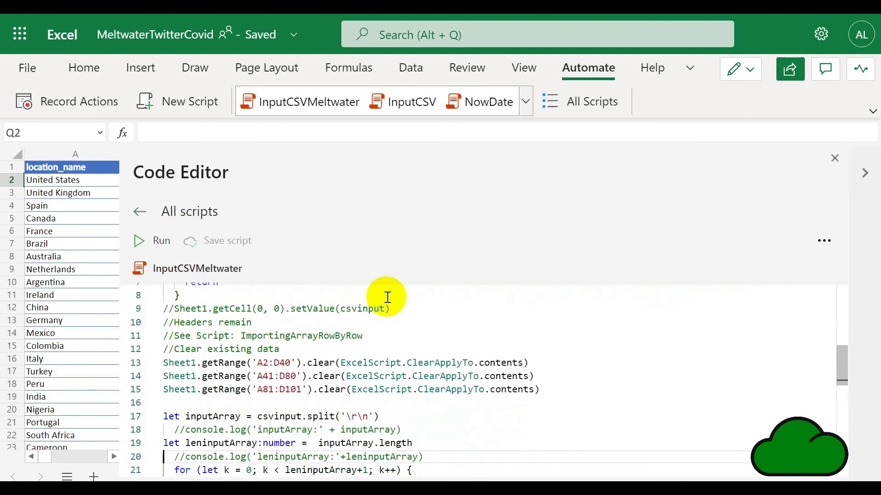
pyautogui.press('Up')
pyautogui.press('Up')
pyautogui.press('Up')
pyautogui.press('Up')
pyautogui.press('Up')
pyautogui.press('Up')
pyautogui.press('Up')
pyautogui.press('Up')
pyautogui.press('Up')
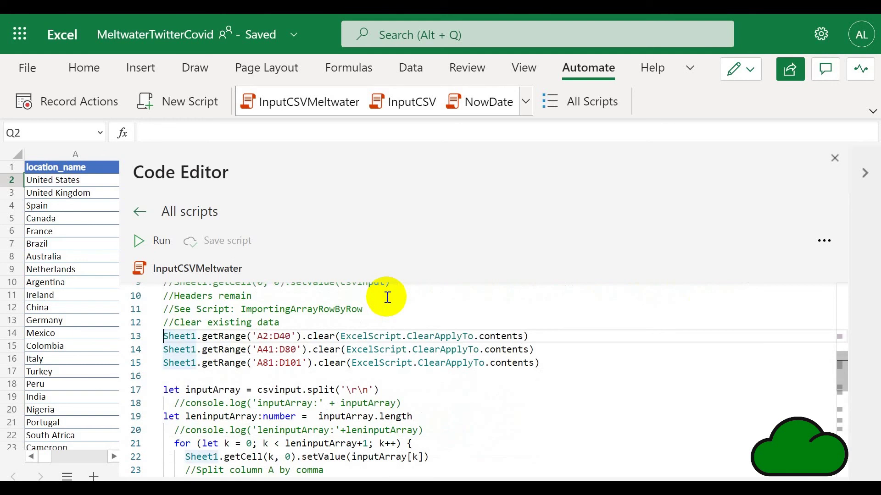
pyautogui.press('Down')
pyautogui.press('Down')
pyautogui.press('Down')
pyautogui.press('Down')
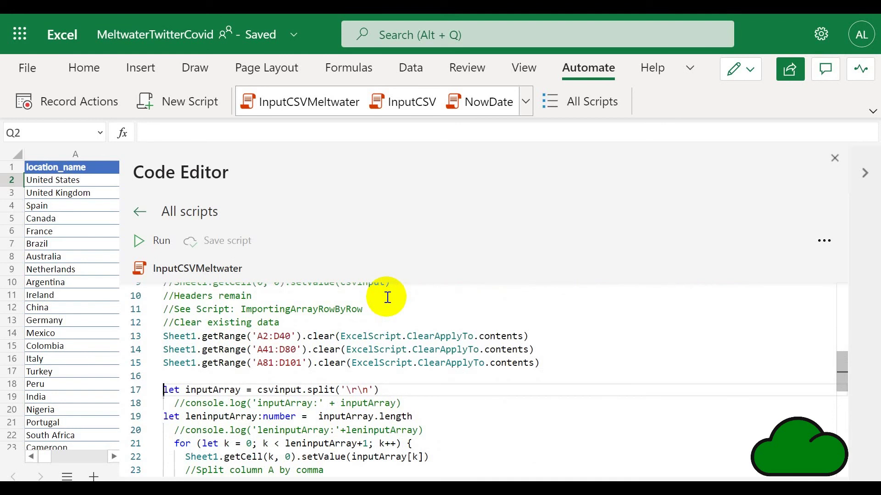
pyautogui.press('Right')
pyautogui.press('Right')
pyautogui.press('Right')
pyautogui.press('Right')
pyautogui.press('Right')
pyautogui.press('Right')
pyautogui.press('Right')
pyautogui.press('Right')
pyautogui.press('Right')
pyautogui.press('Right')
pyautogui.press('Right')
pyautogui.press('Right')
pyautogui.press('Right')
pyautogui.press('Right')
pyautogui.press('Right')
pyautogui.press('Right')
pyautogui.press('Right')
pyautogui.press('Right')
pyautogui.press('Right')
pyautogui.press('Right')
pyautogui.press('Right')
pyautogui.press('Right')
pyautogui.press('Right')
pyautogui.press('Right')
pyautogui.press('Right')
pyautogui.press('Right')
pyautogui.press('Right')
pyautogui.press('Right')
pyautogui.press('Right')
pyautogui.press('Right')
pyautogui.press('Right')
pyautogui.press('Right')
pyautogui.press('Right')
pyautogui.press('Right')
pyautogui.press('Right')
pyautogui.press('Right')
pyautogui.press('Right')
pyautogui.press('Right')
pyautogui.press('Left')
pyautogui.press('Left')
pyautogui.press('Left')
pyautogui.press('Left')
pyautogui.press('Left')
pyautogui.press('Left')
pyautogui.press('Left')
pyautogui.press('Left')
pyautogui.press('Left')
pyautogui.press('Left')
pyautogui.press('Left')
pyautogui.press('Left')
pyautogui.press('Left')
pyautogui.press('Left')
pyautogui.press('Left')
pyautogui.press('Left')
pyautogui.press('Left')
pyautogui.press('Left')
pyautogui.press('Left')
pyautogui.press('Left')
pyautogui.press('Left')
pyautogui.press('Left')
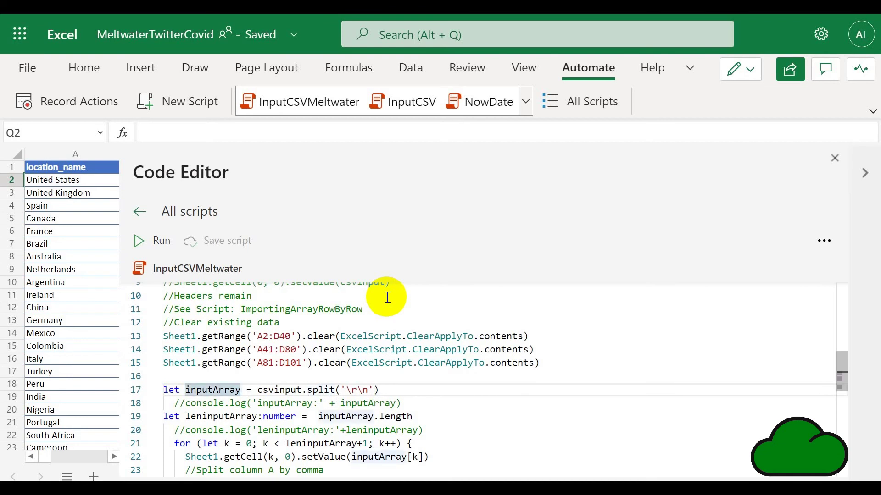